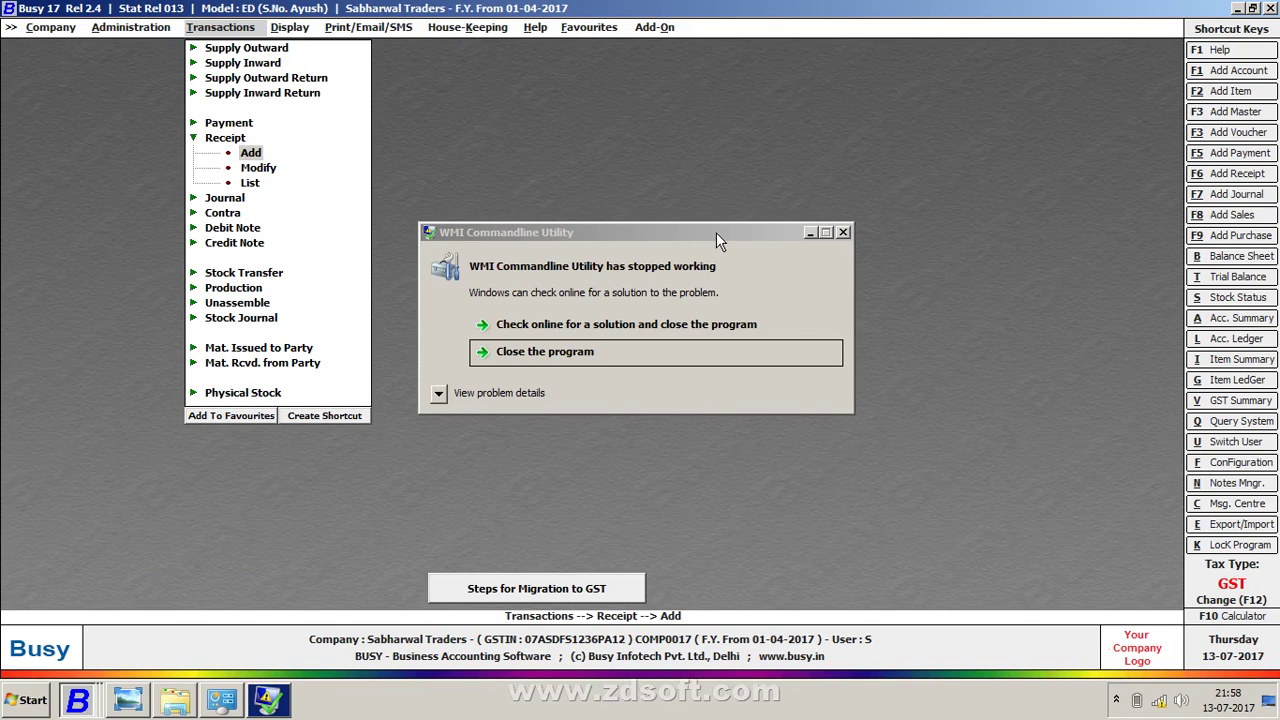
Step: Close the WMI Commandline Utility error and open a new contra voucher in the Main series dated 01-04-2017
click(843, 232)
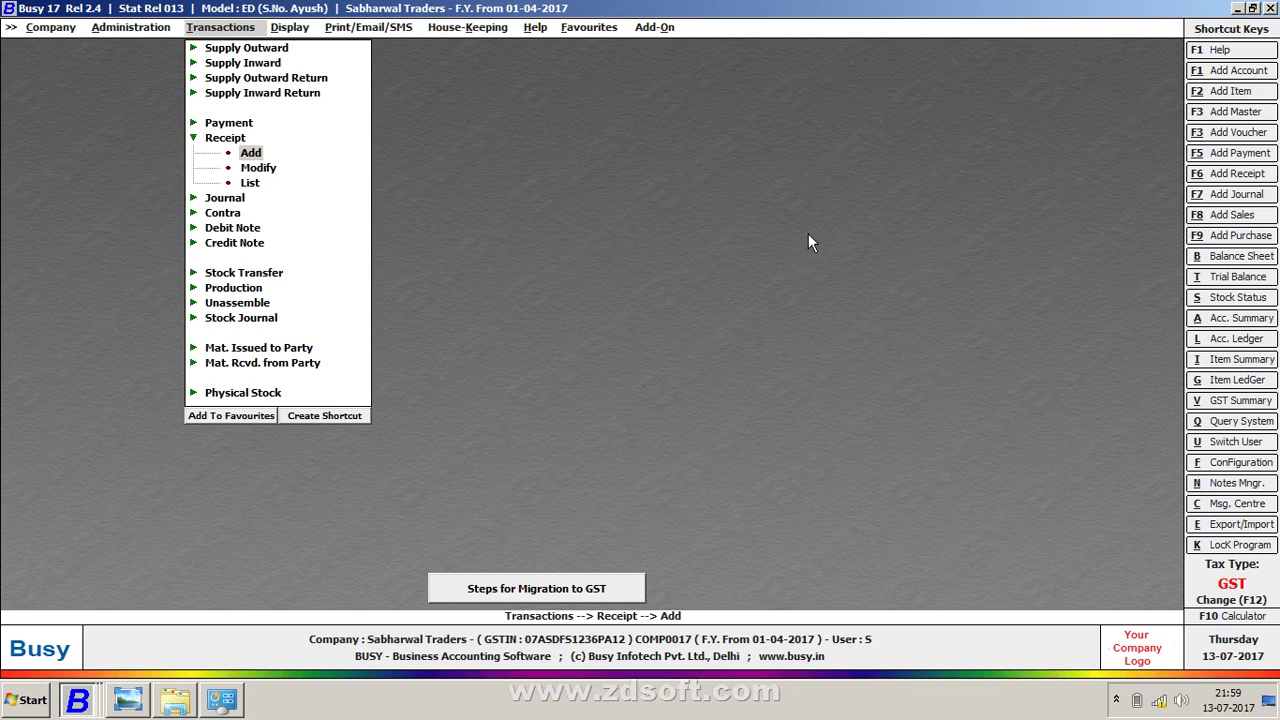
key(Down)
key(Down)
key(Down)
key(Down)
key(Return)
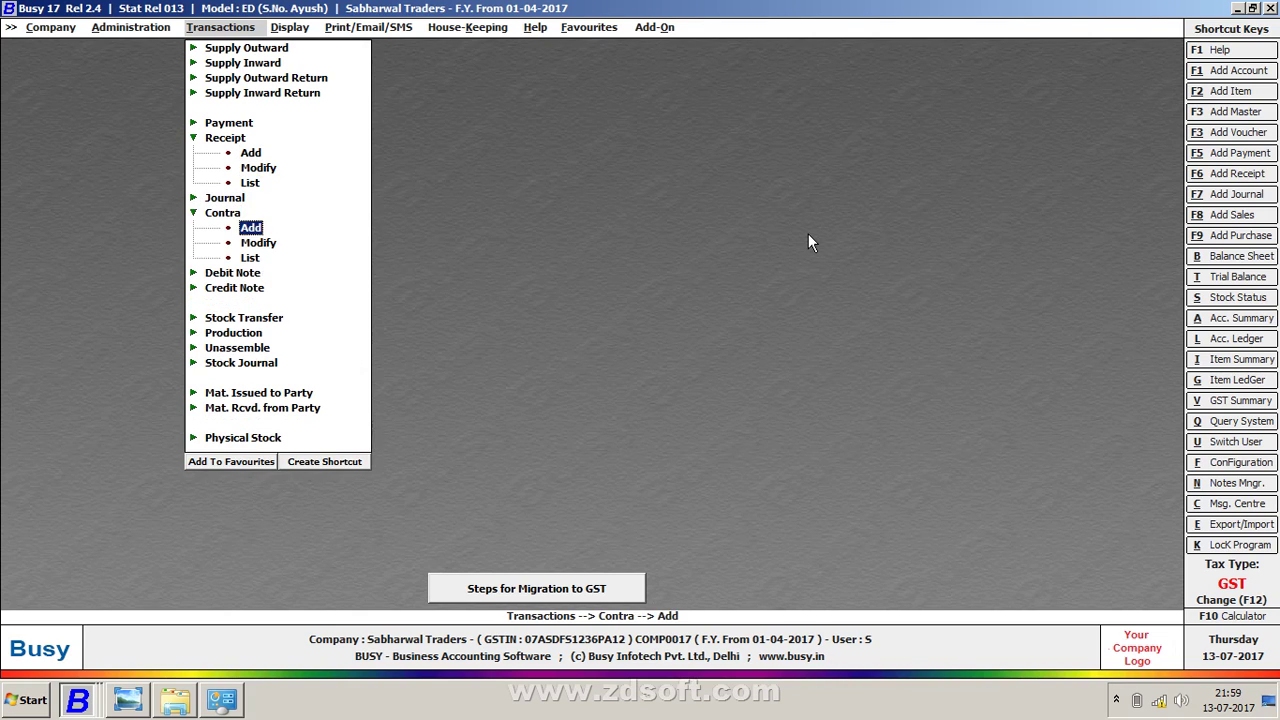
key(Return)
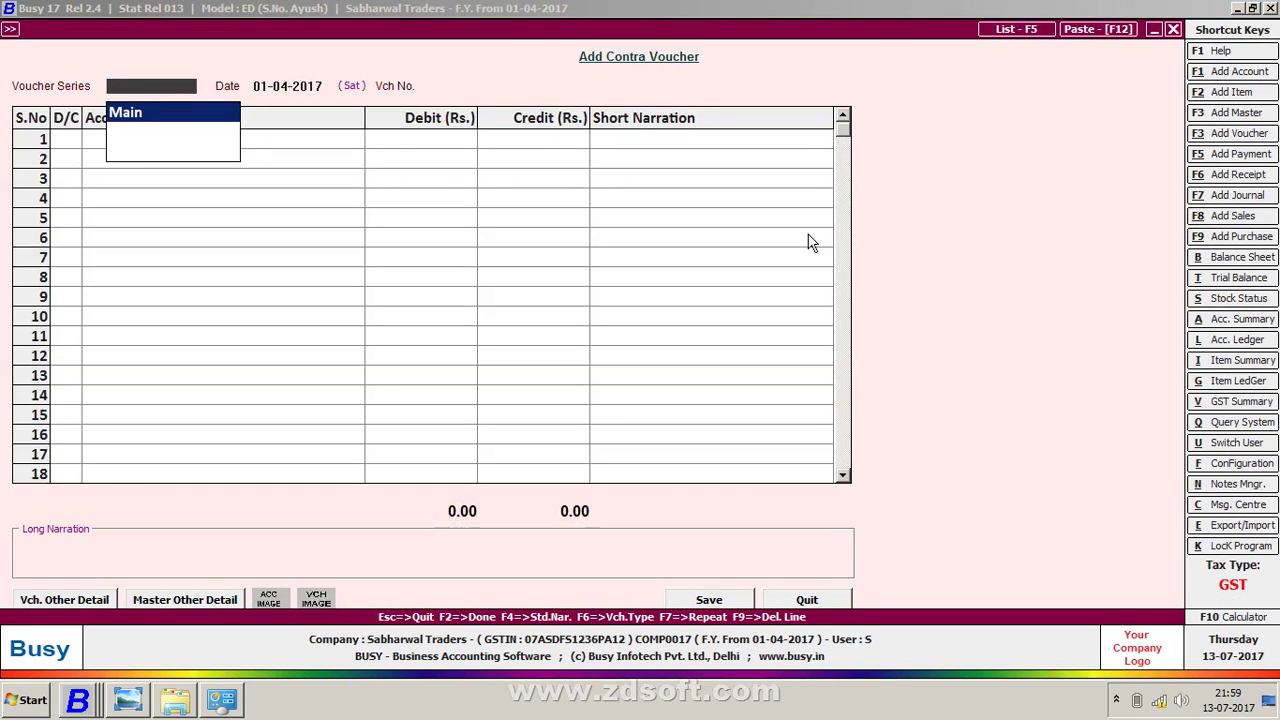
key(Return)
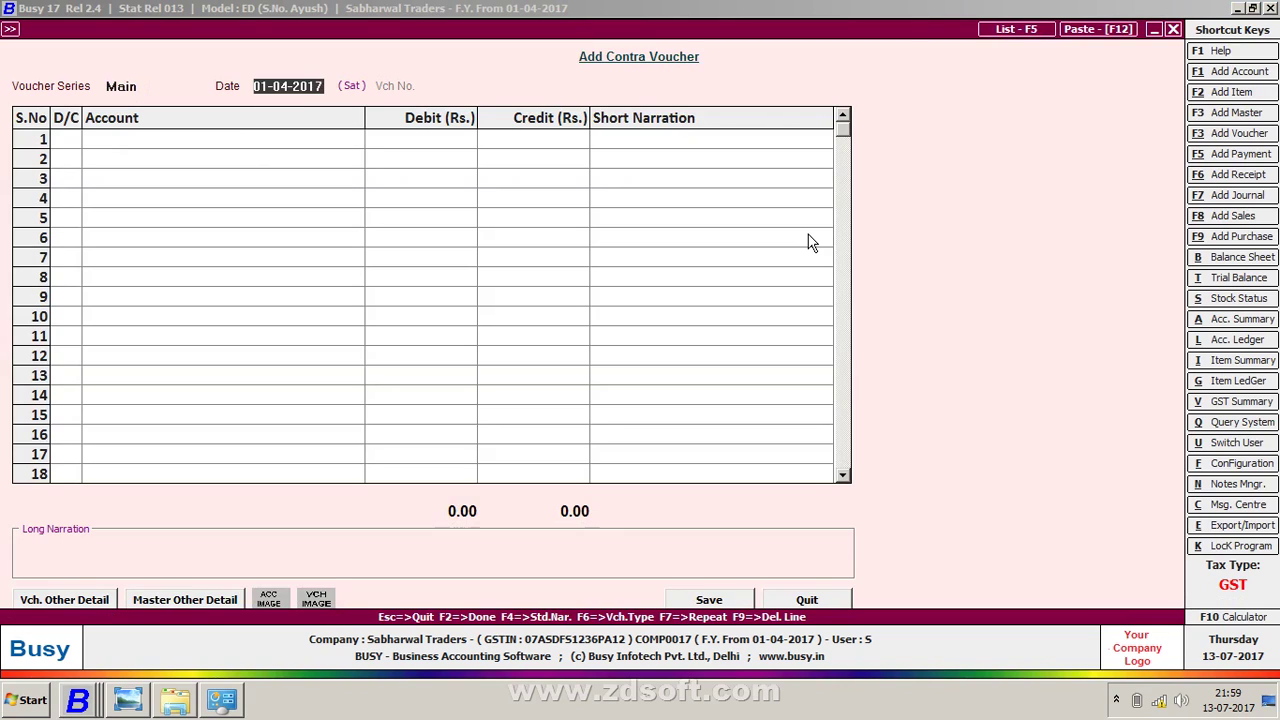
key(Return)
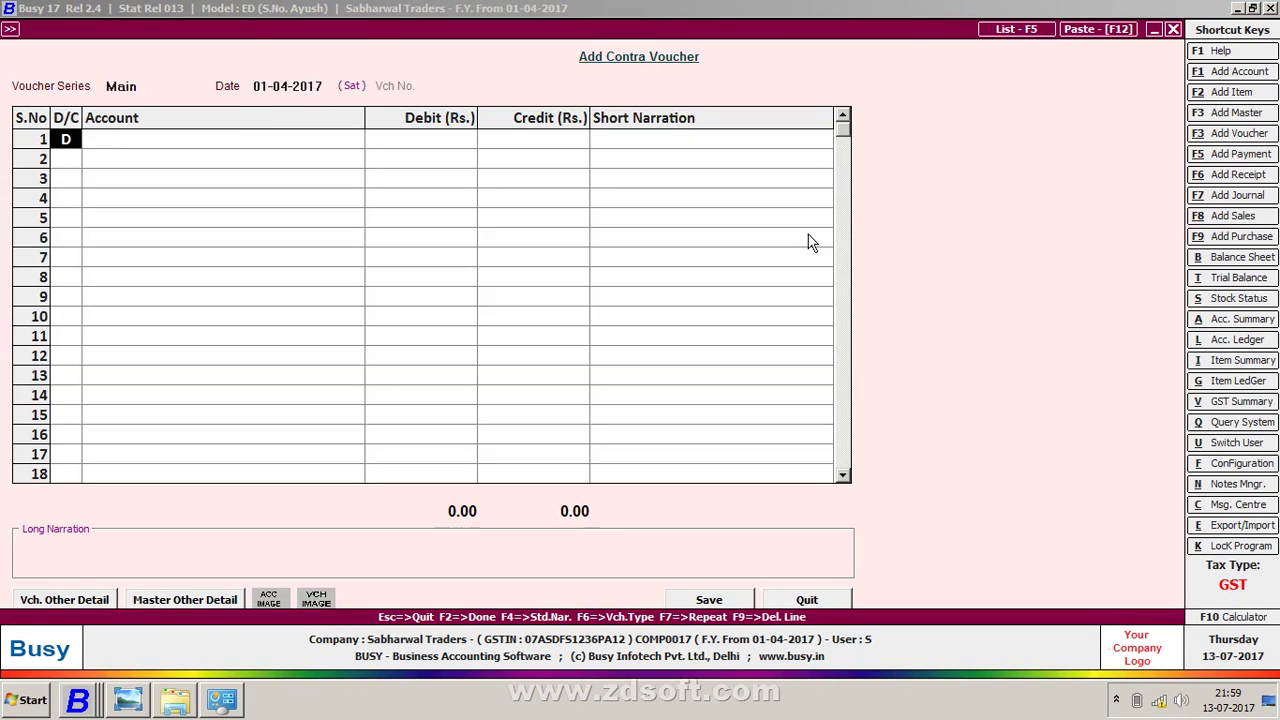
Step: Debit the Pnb Bank account with Rs. 10,00,000 on the first line of the contra voucher
key(Return)
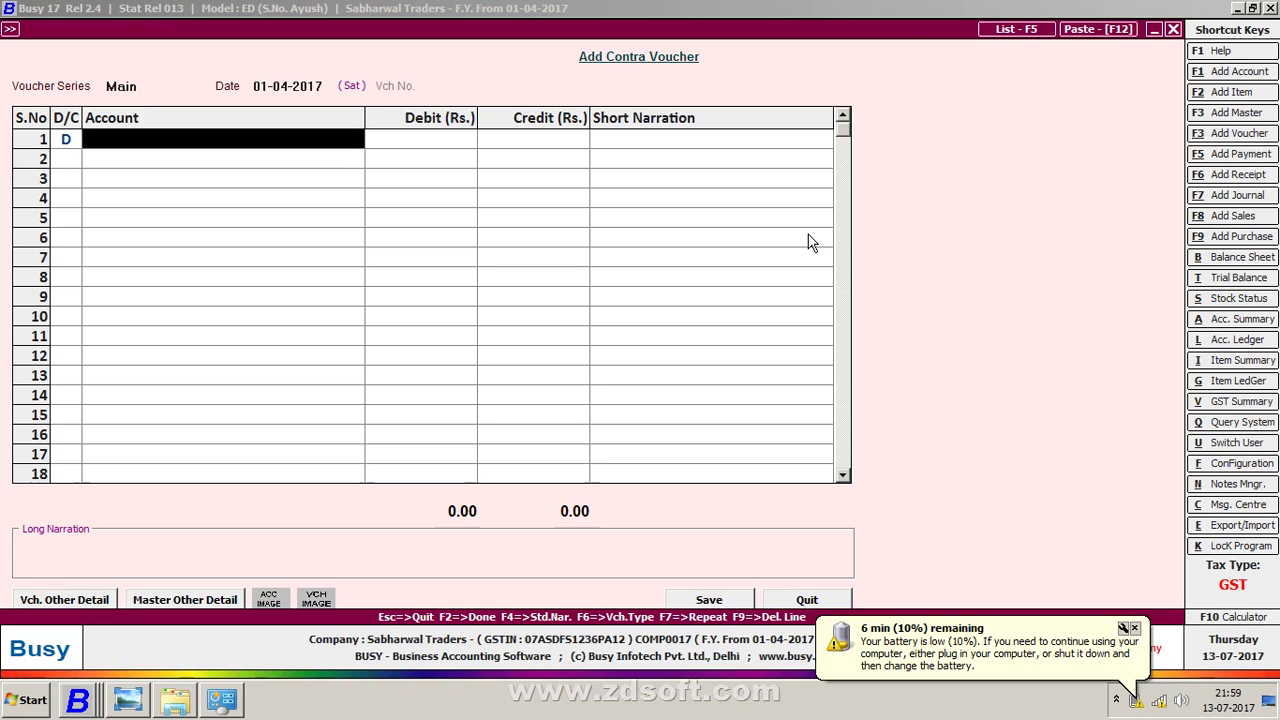
text(pnb)
key(Return)
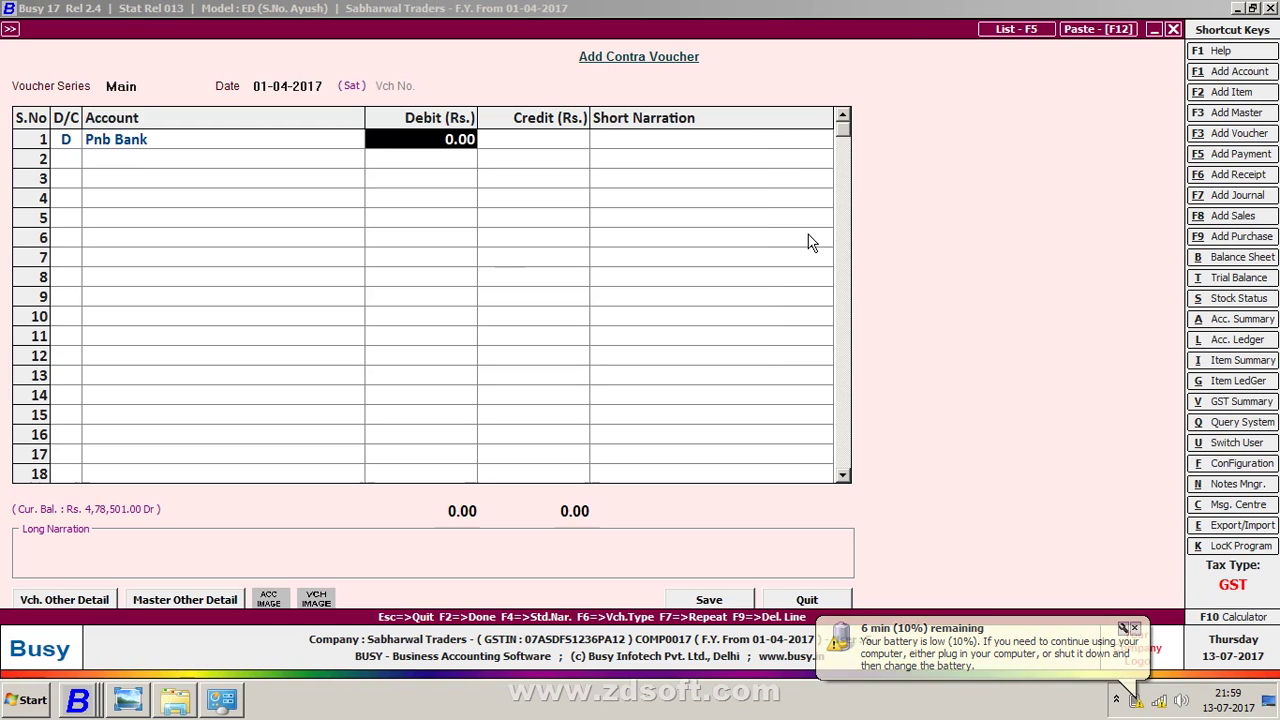
text(1000000)
key(Return)
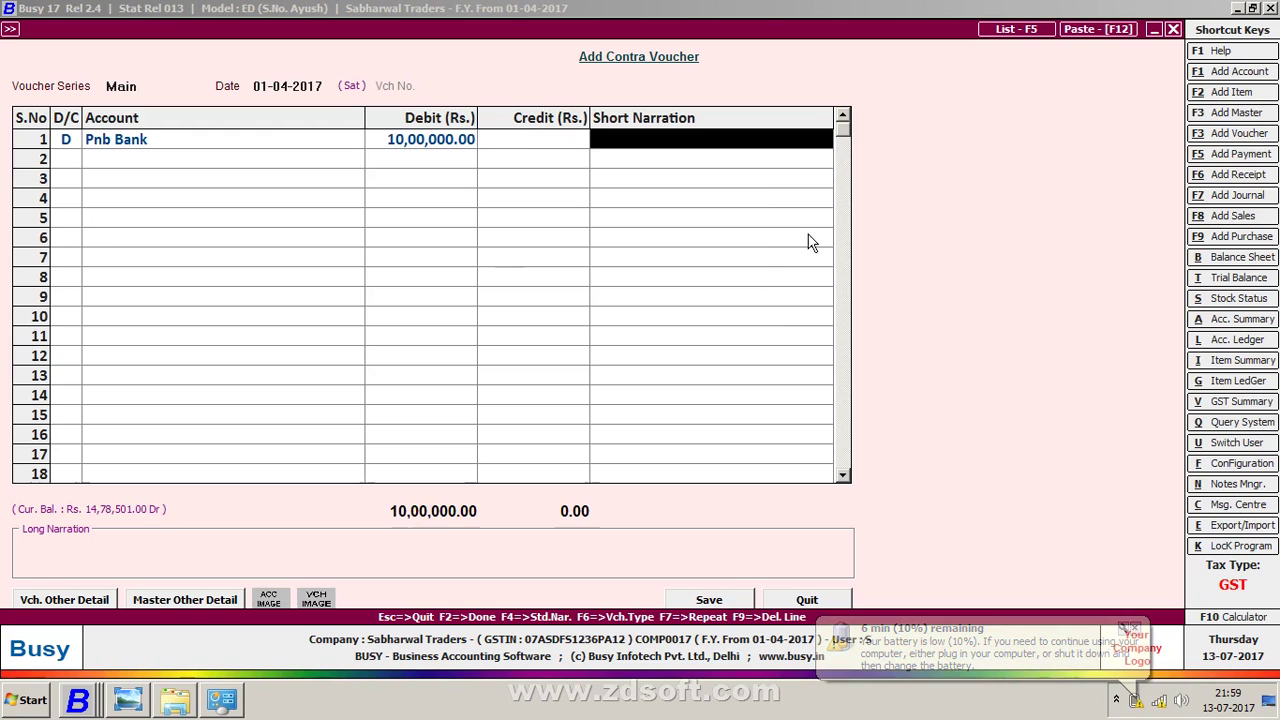
Step: Credit the Cash account with Rs. 10,00,000 on the second line and save the contra voucher
key(Return)
key(Return)
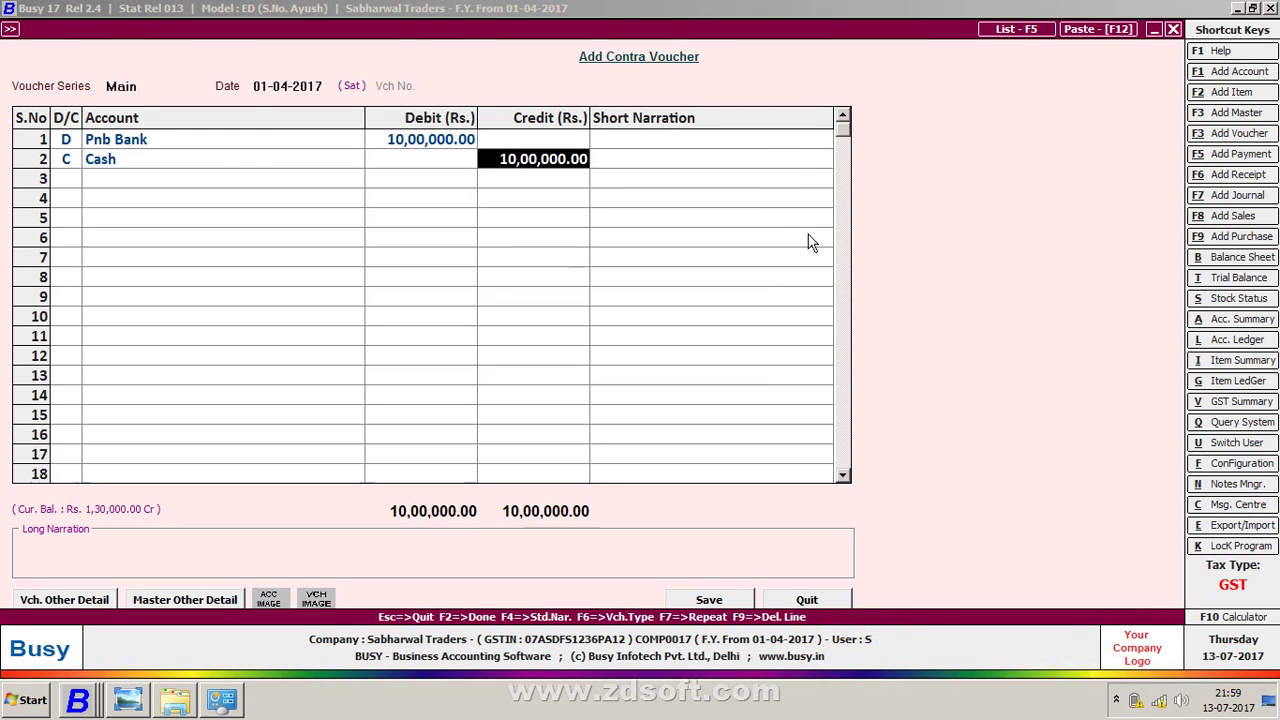
key(Return)
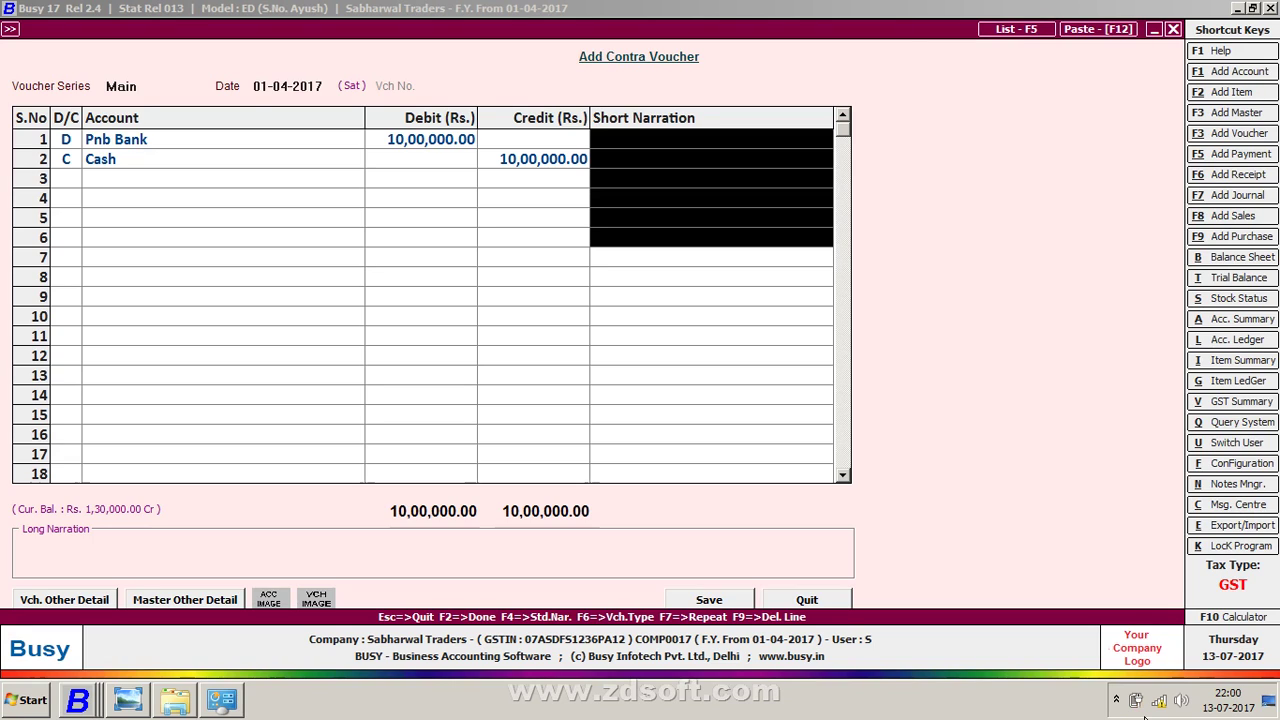
key(Return)
key(Return)
key(Return)
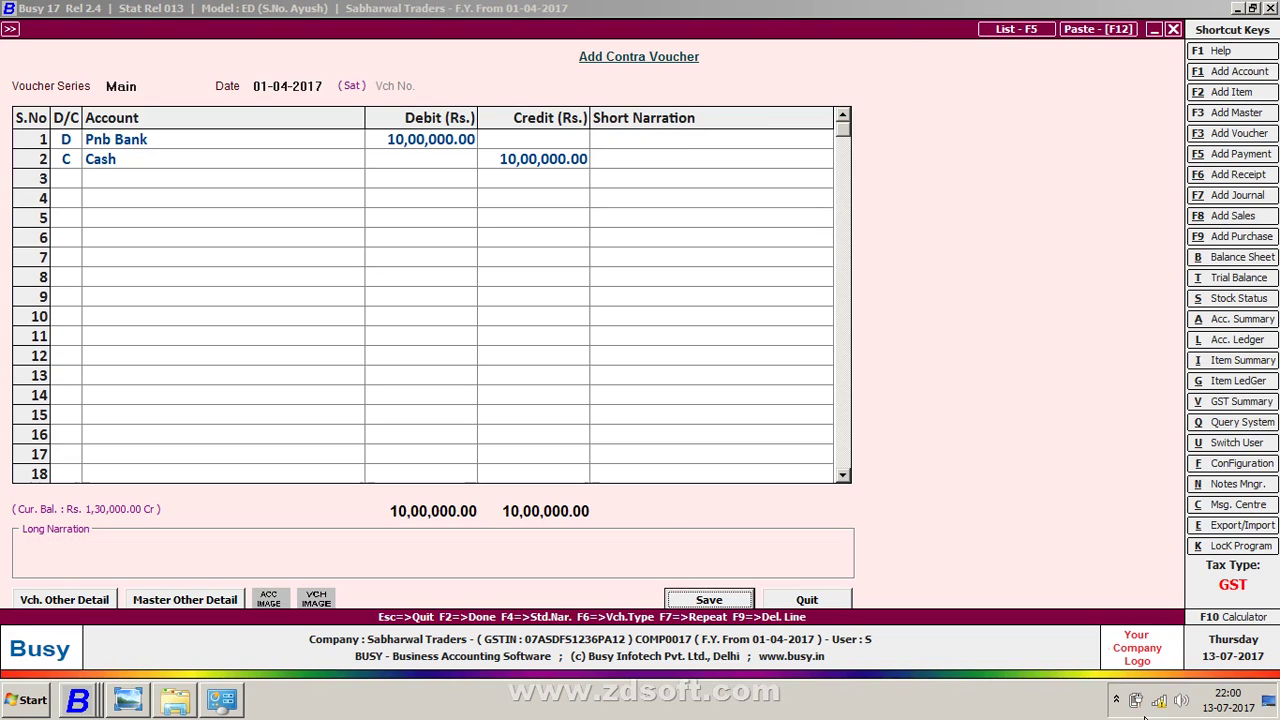
key(Left)
key(Return)
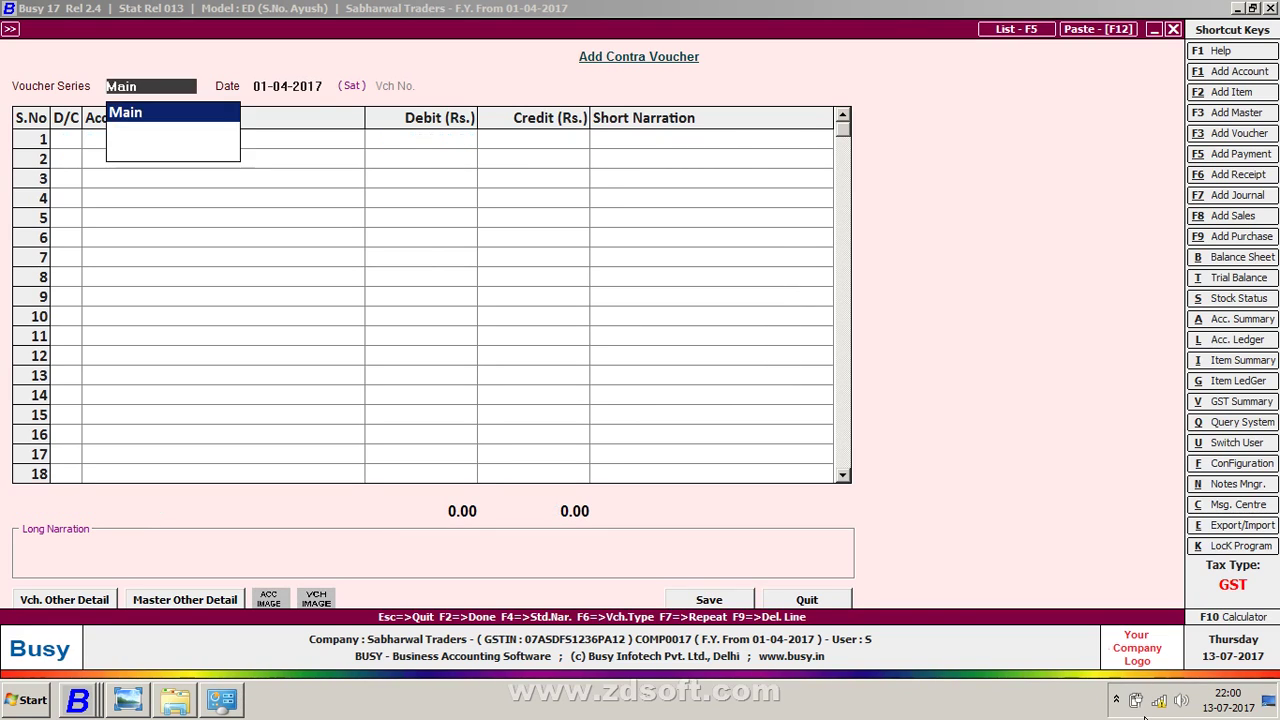
Step: Begin another Main series contra voucher dated 01-04-2017 and debit Cash with Rs. 5,000 on its first line
key(Return)
key(Return)
key(Return)
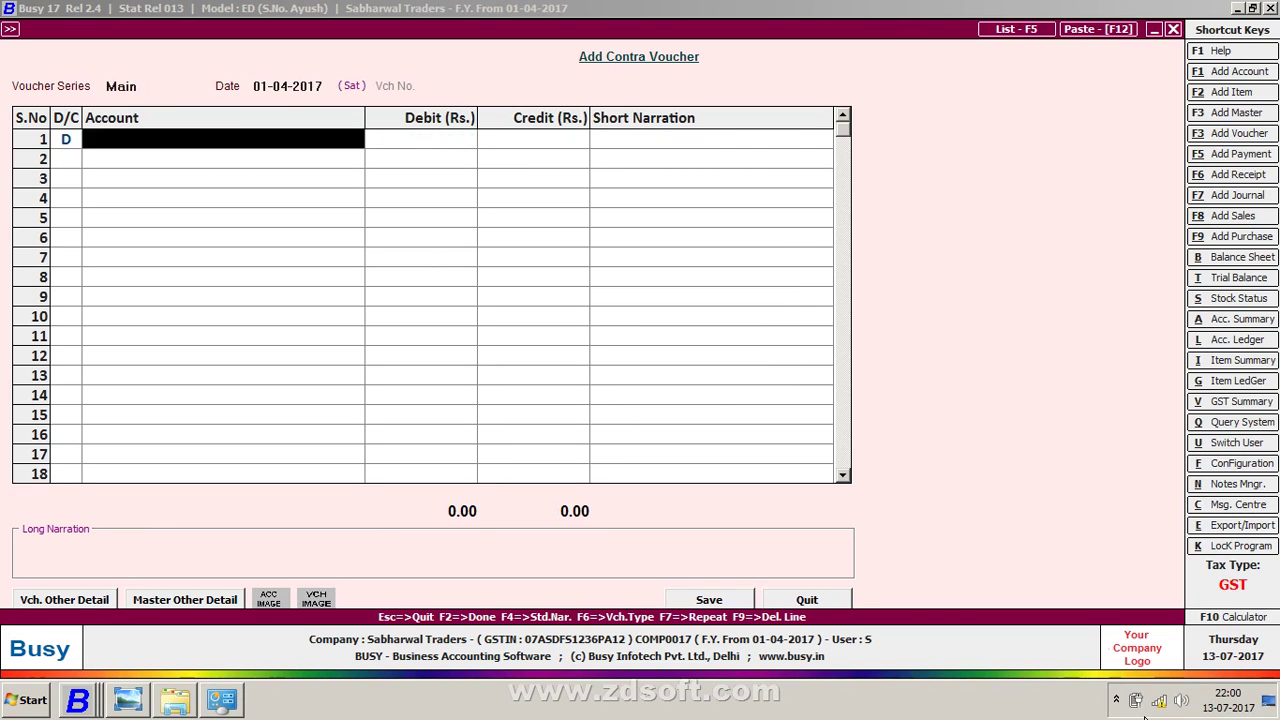
text(c)
key(Return)
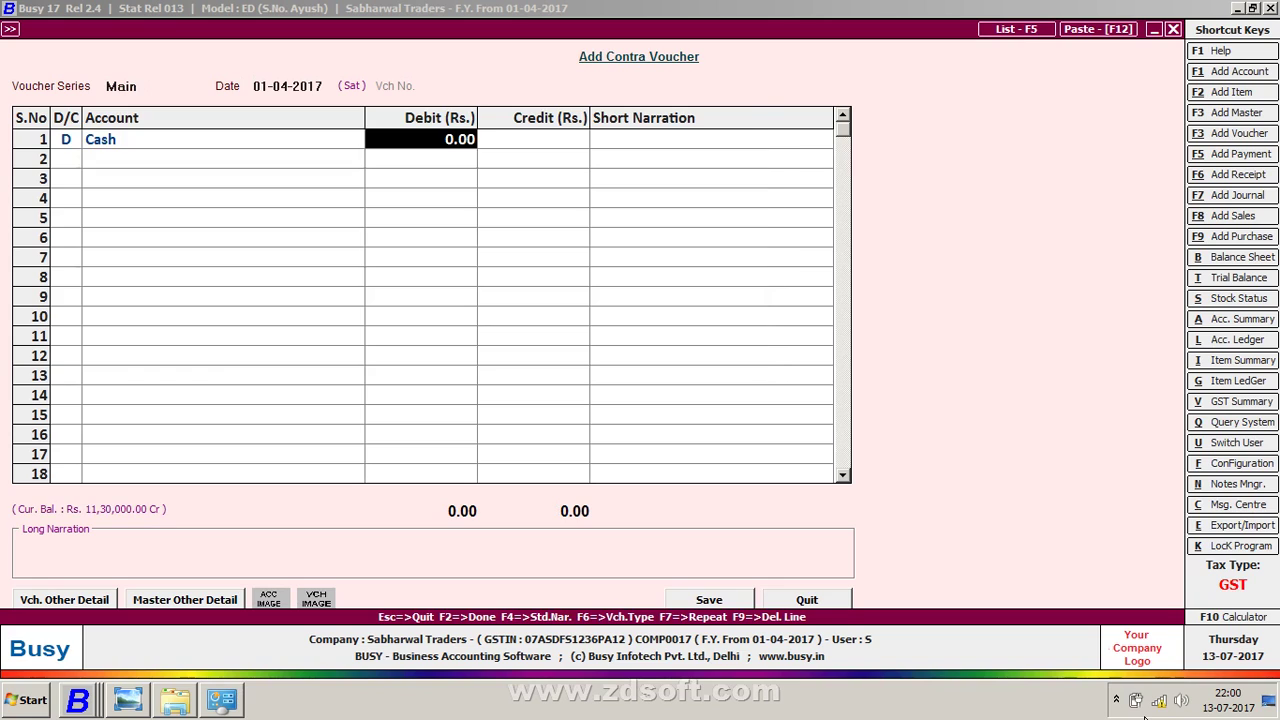
text(5,000)
key(Return)
Step: Credit Pnb Bank with Rs. 5,000 on the second line and save the cash withdrawal voucher
key(Return)
key(Return)
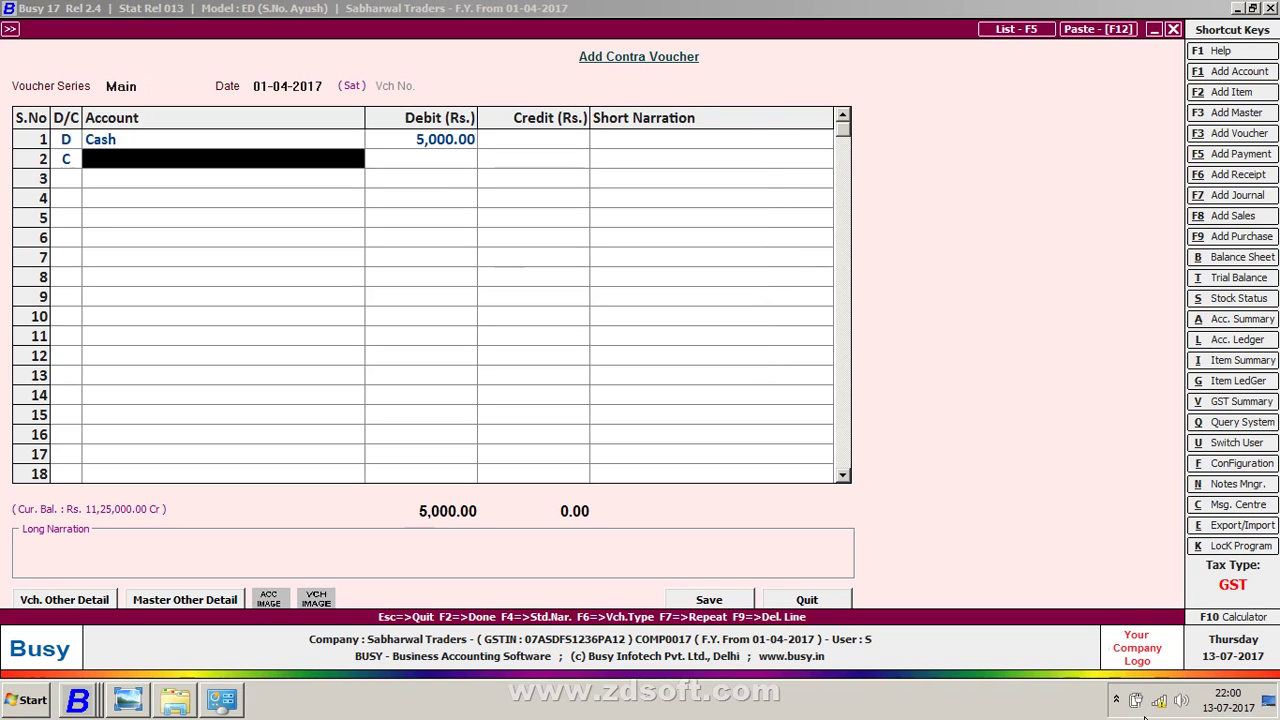
text(pnb)
key(Return)
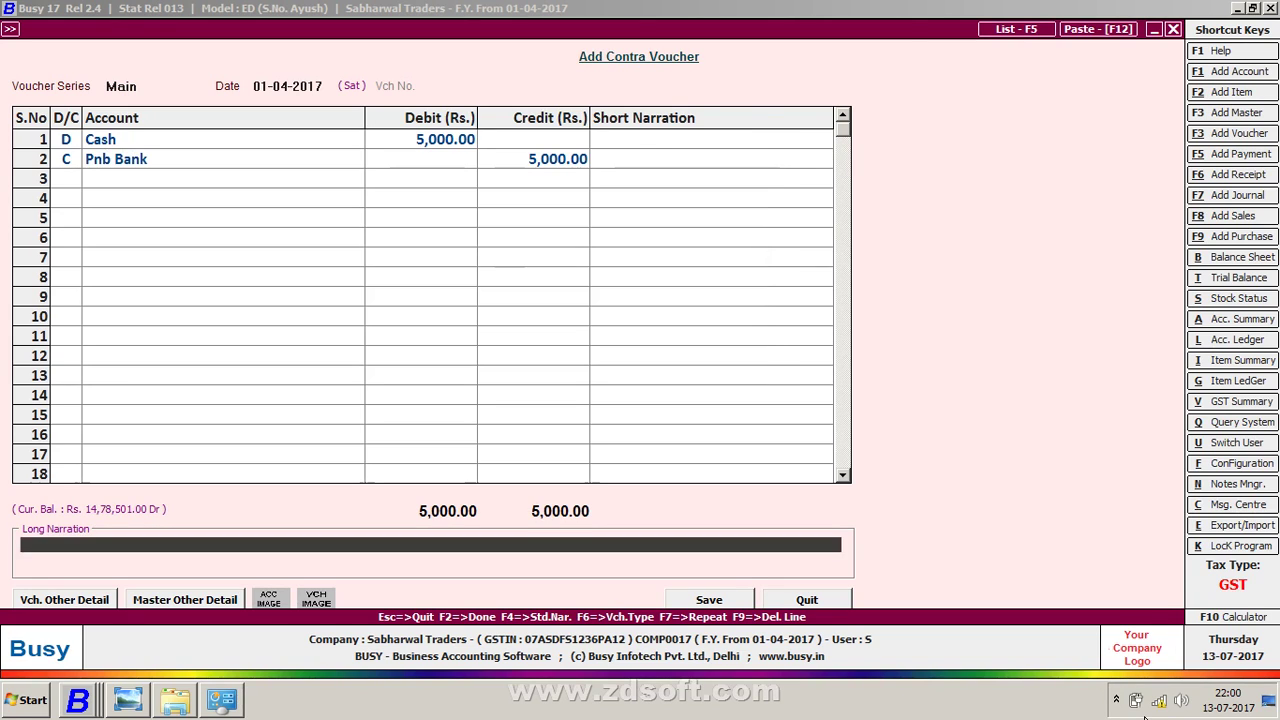
key(F2)
key(Return)
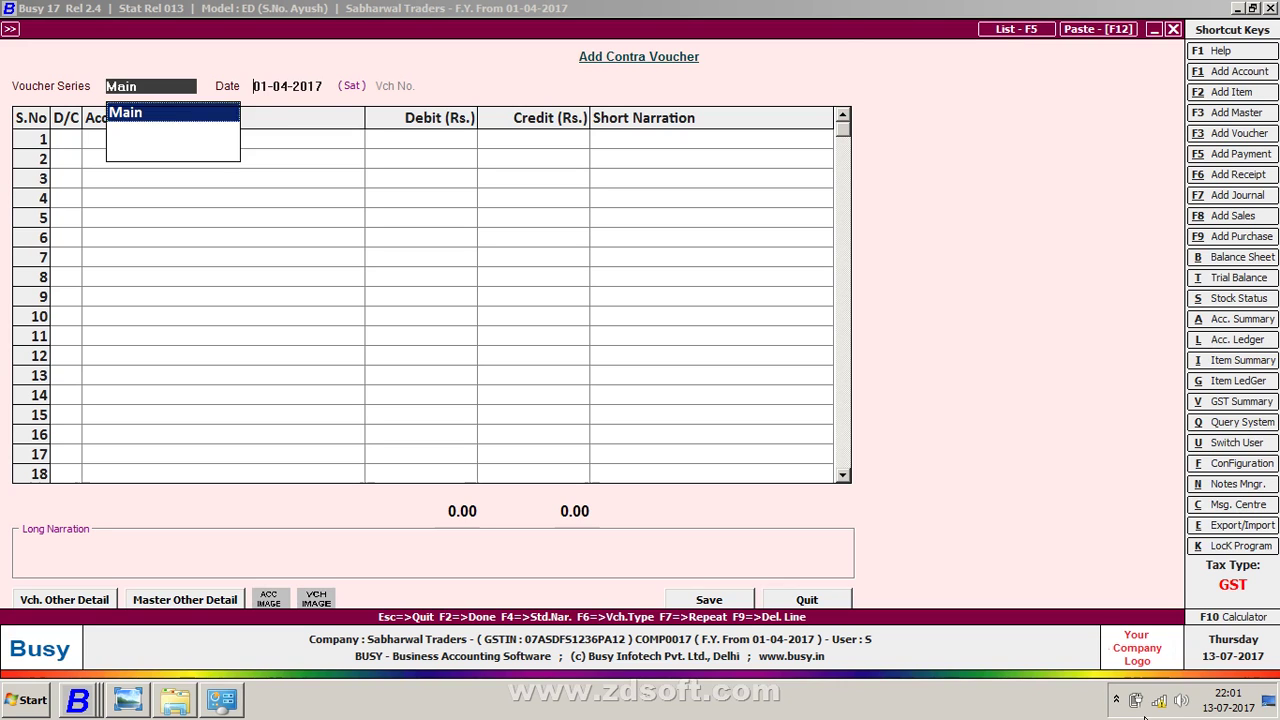
key(Return)
key(Return)
key(Return)
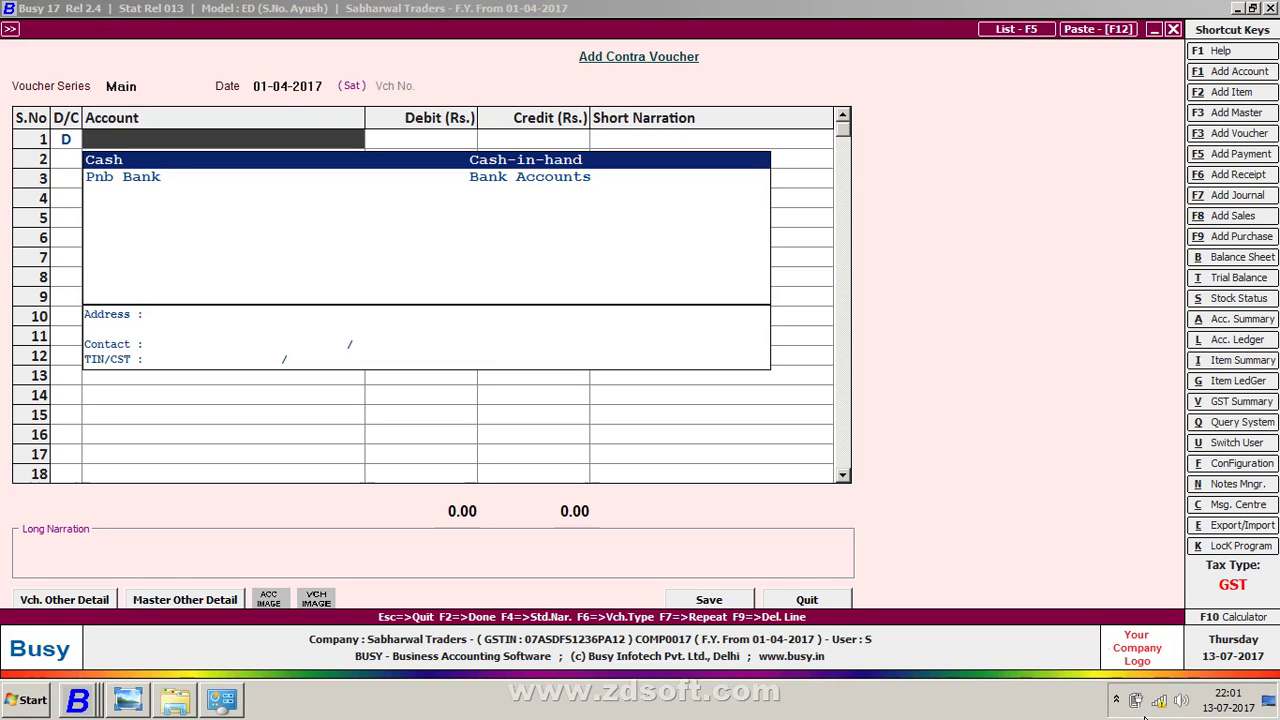
key(Escape)
key(Escape)
Step: Open a new payment voucher in the Main series dated 01-04-2017
key(Up)
key(Up)
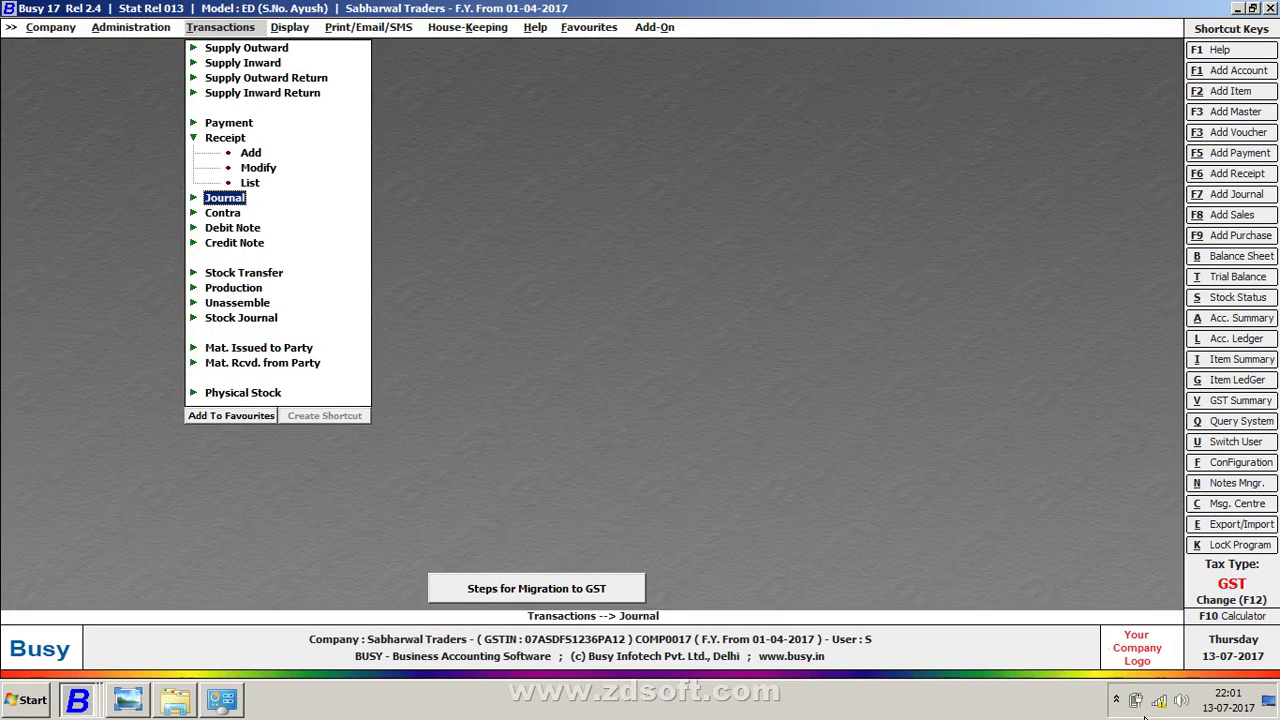
key(Up)
key(Return)
key(Up)
key(Up)
key(Return)
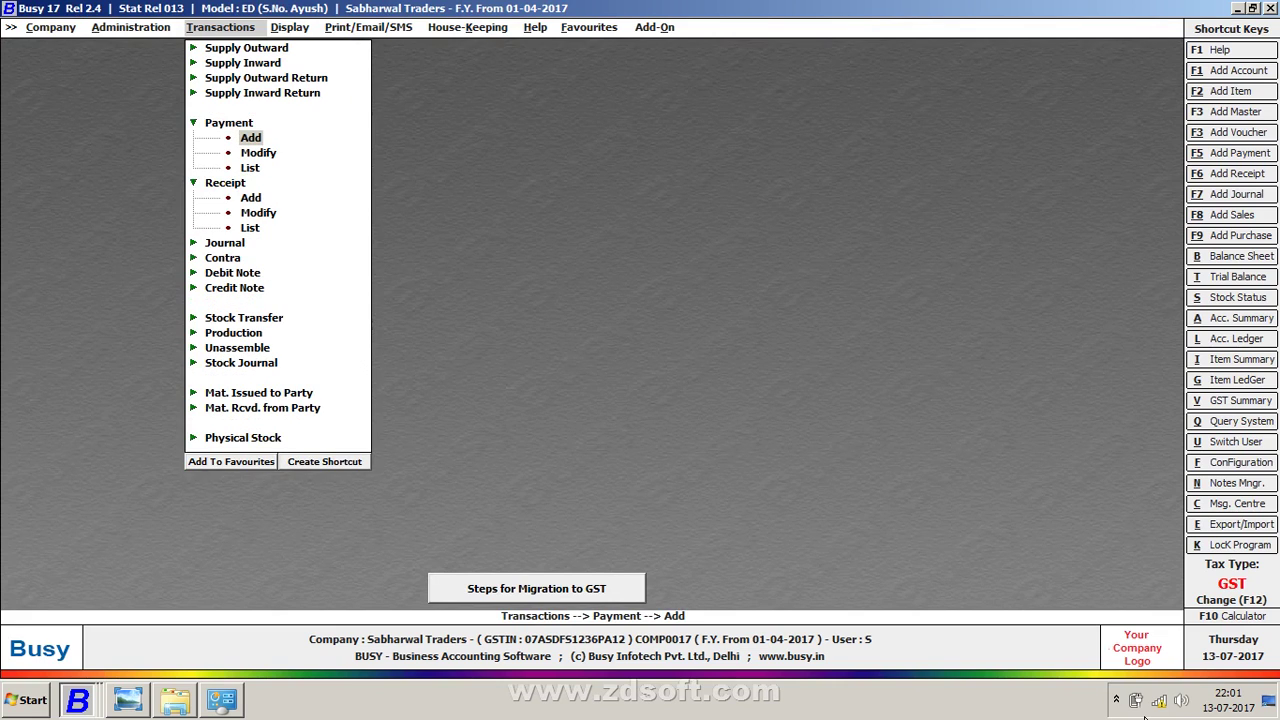
key(Return)
key(Return)
key(Return)
Step: Debit the Bank Charges account with Rs. 1,00,000 on the first line of the payment voucher
key(Return)
text(ba)
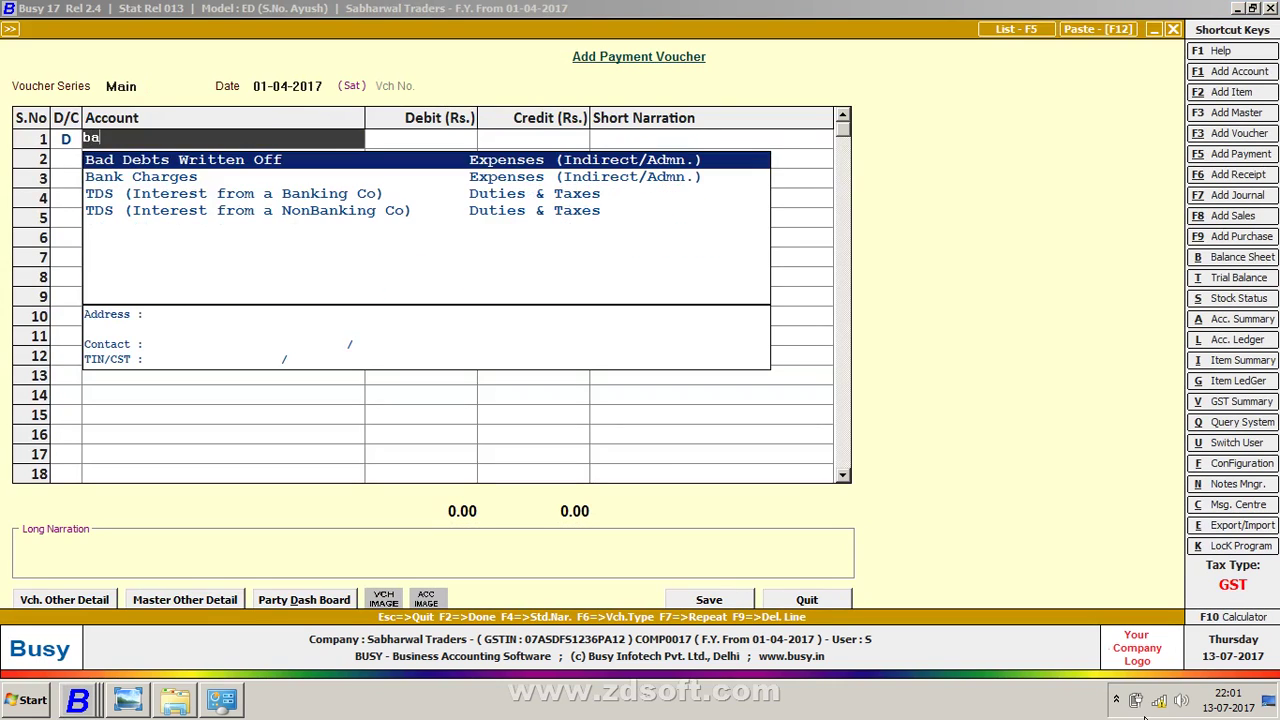
key(Down)
key(Return)
text(10000)
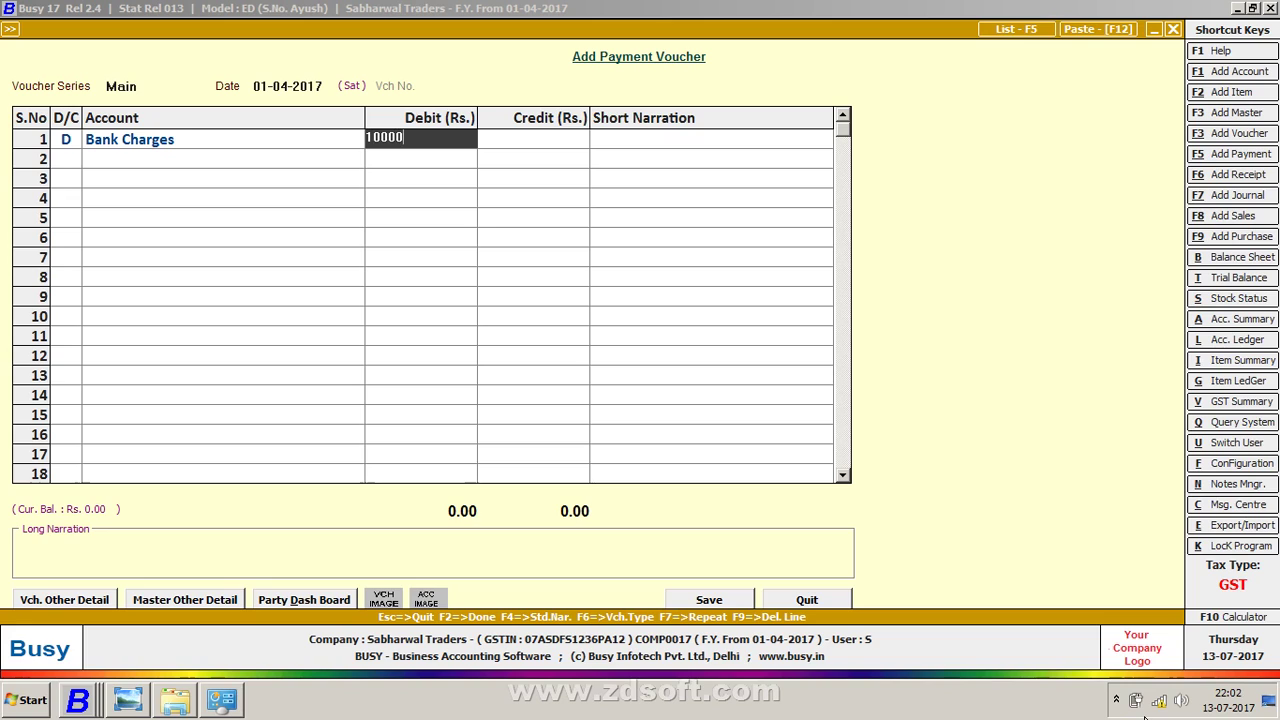
key(Return)
Step: Credit Pnb Bank with Rs. 1,00,000 on the second line and save the payment voucher
key(Return)
key(Return)
key(Return)
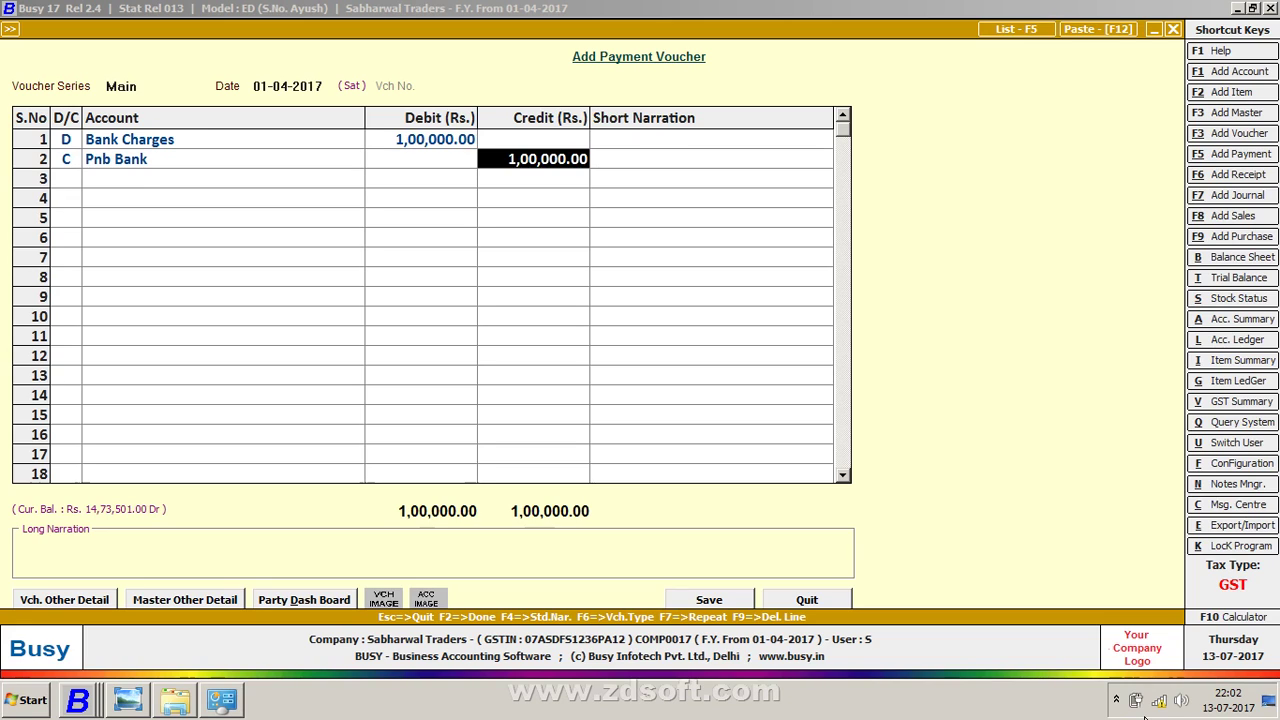
key(Return)
key(Return)
key(Return)
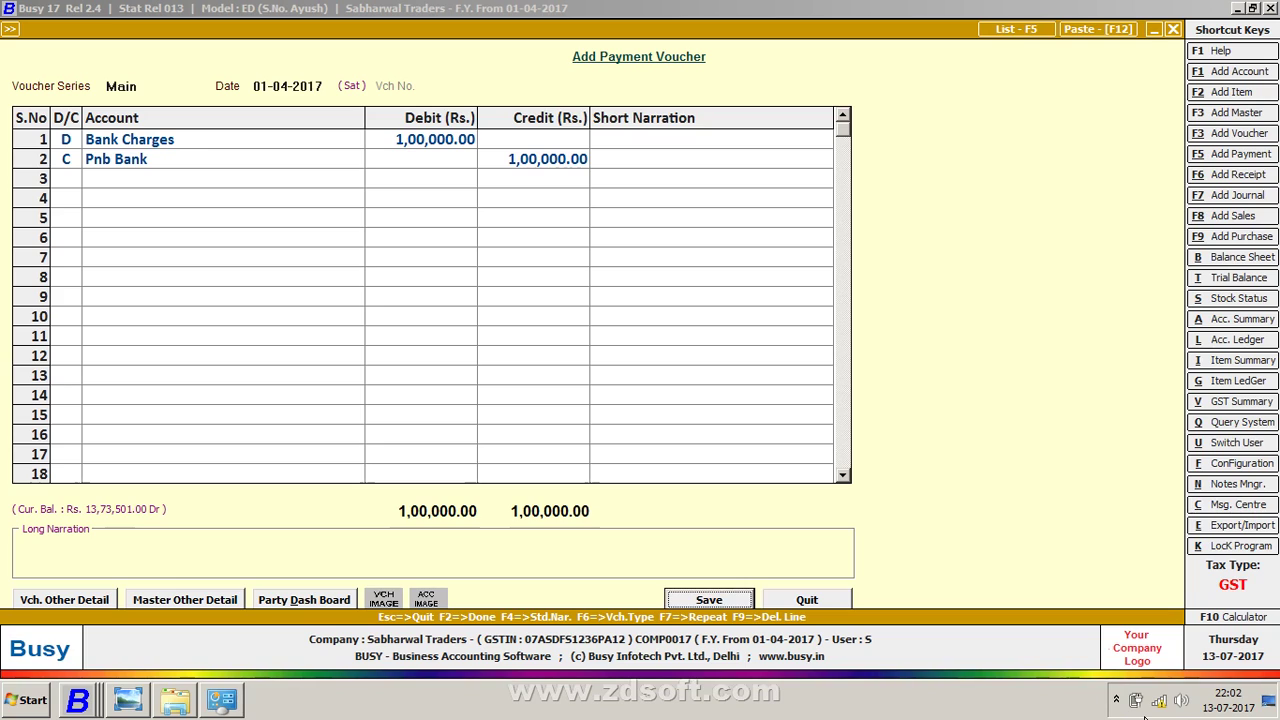
key(Return)
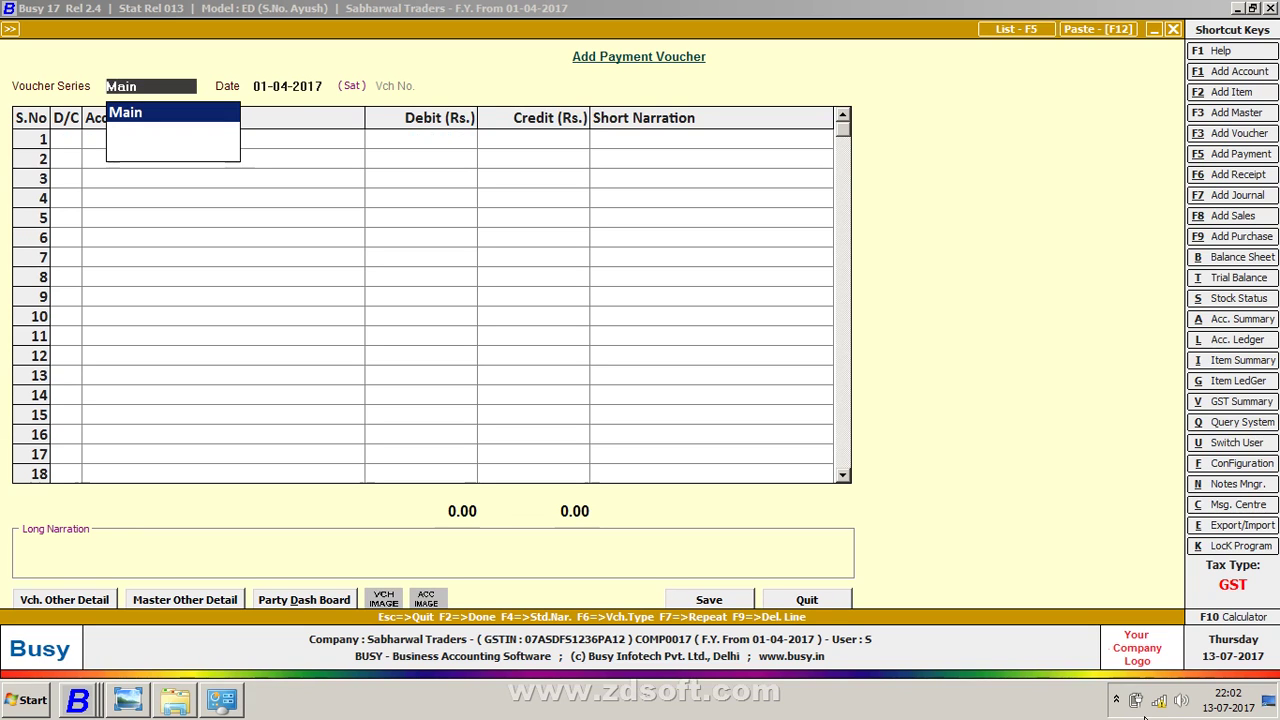
Step: Leave the payment voucher and exit the accounting program, and close the wireless network status window
key(Escape)
key(Escape)
key(Escape)
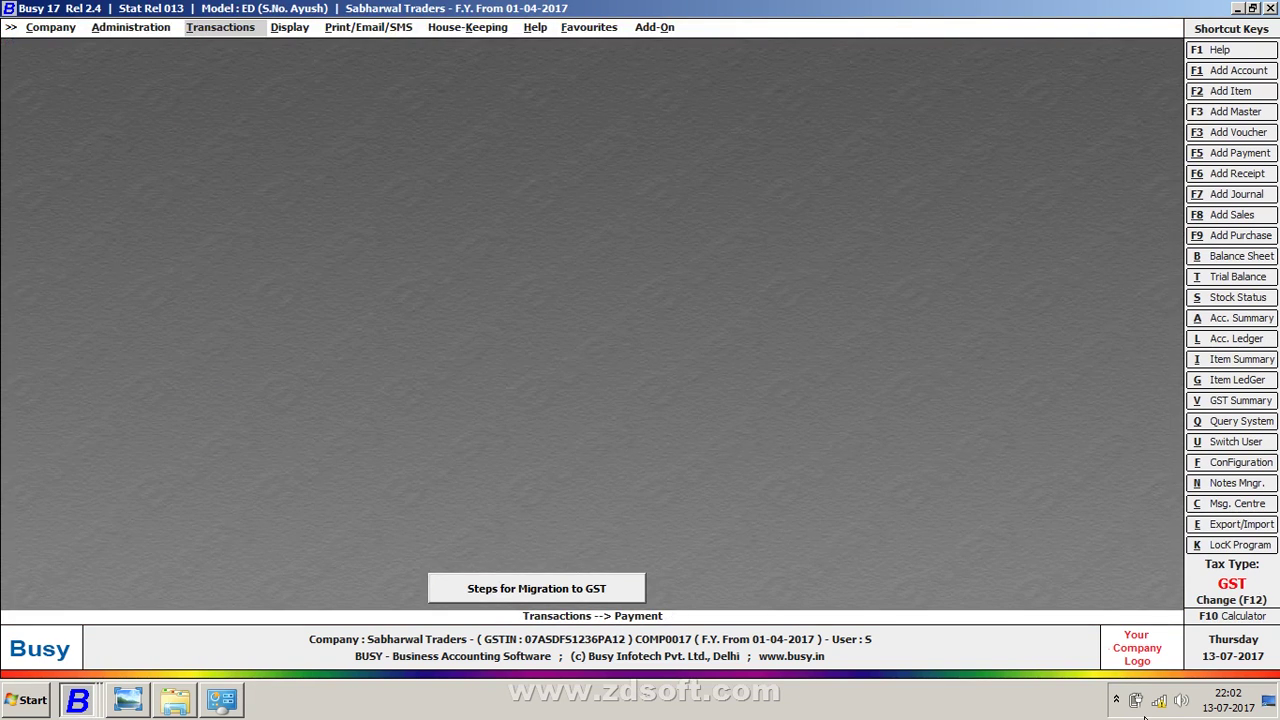
key(Escape)
key(Return)
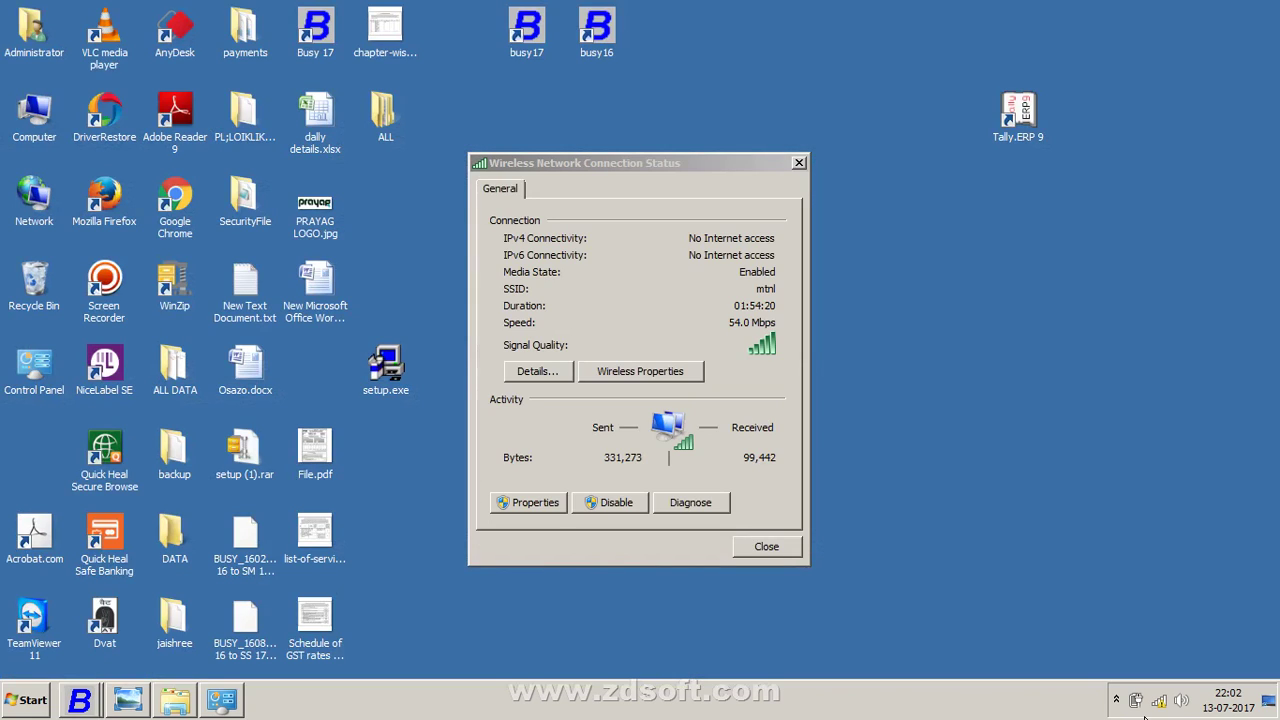
click(763, 553)
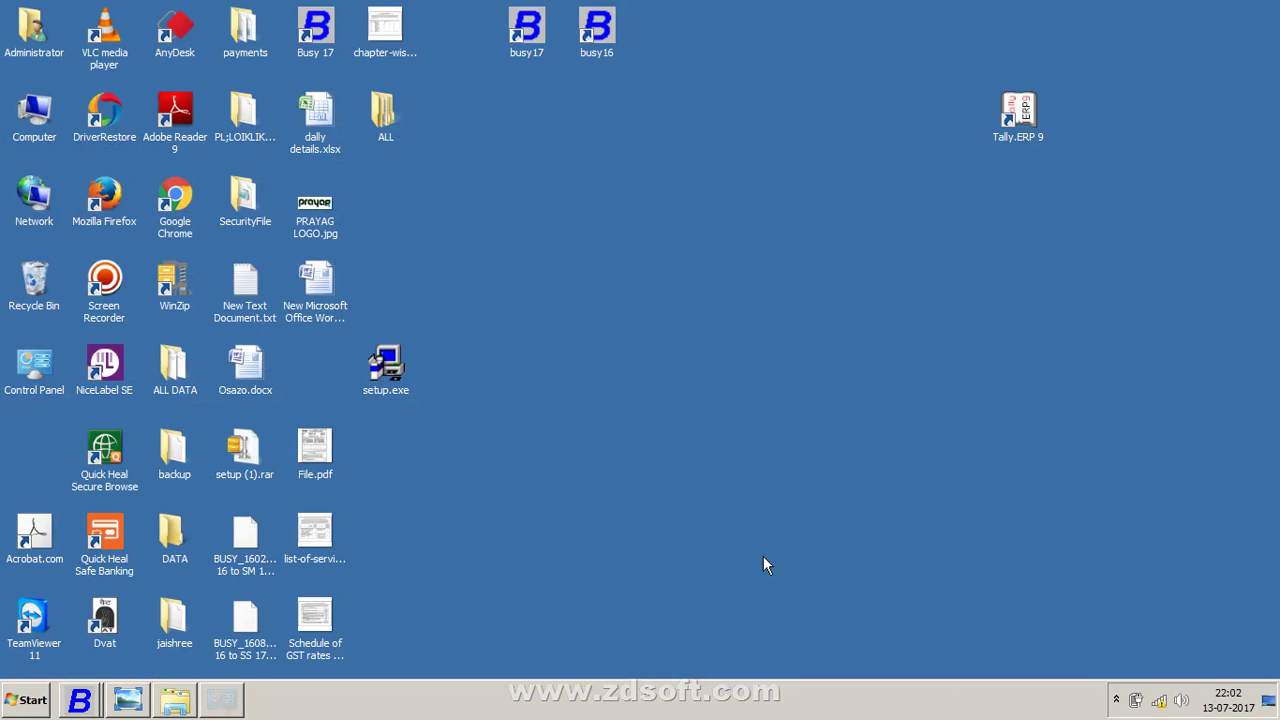
click(1114, 708)
mouse_move(1107, 624)
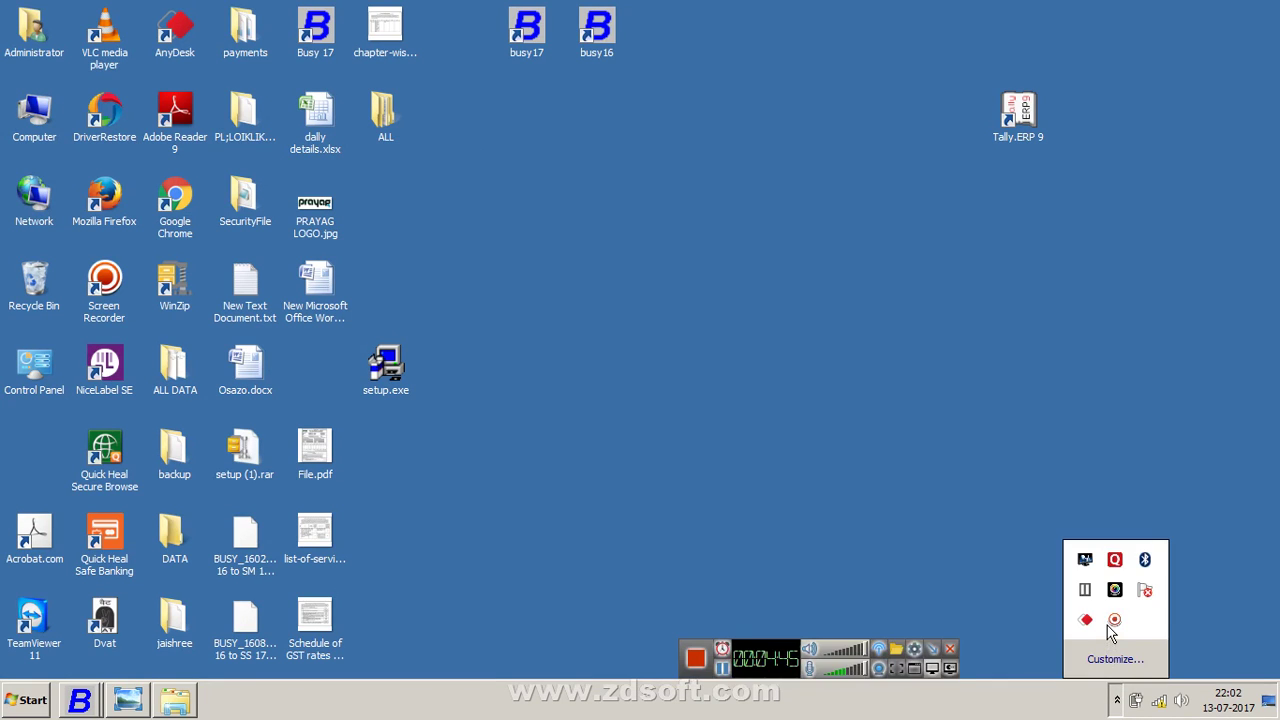
click(951, 649)
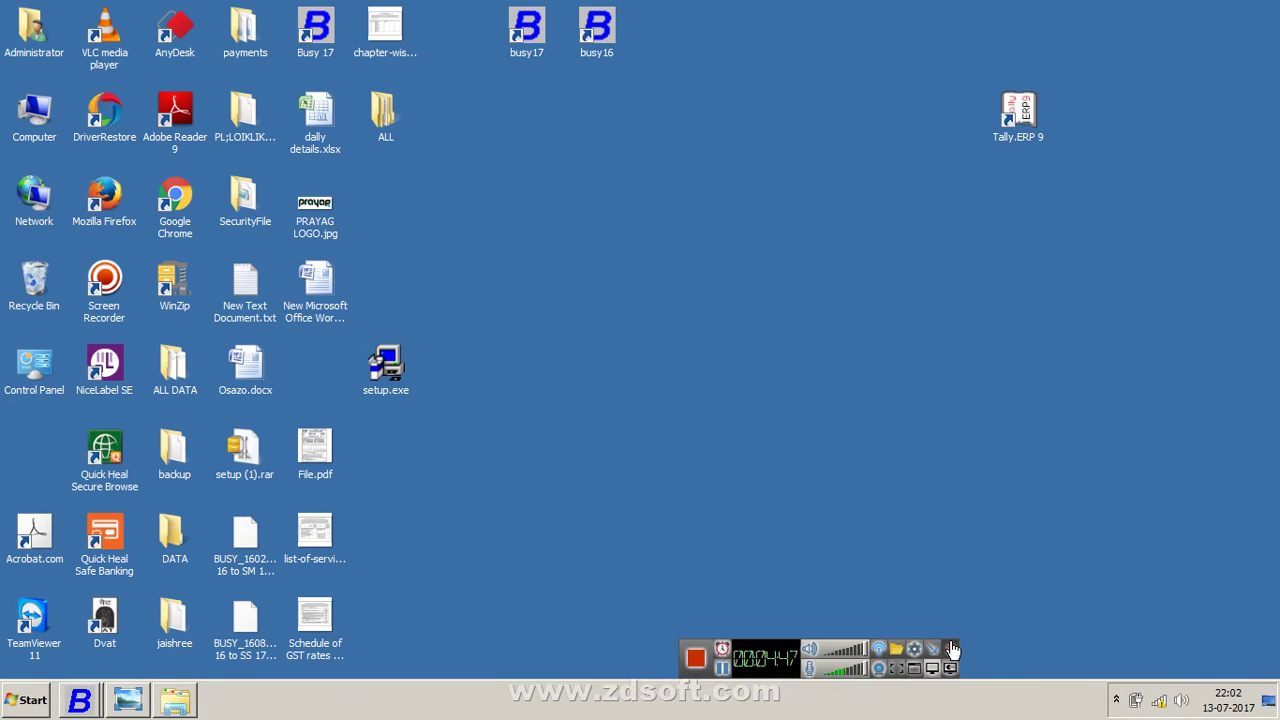
click(950, 650)
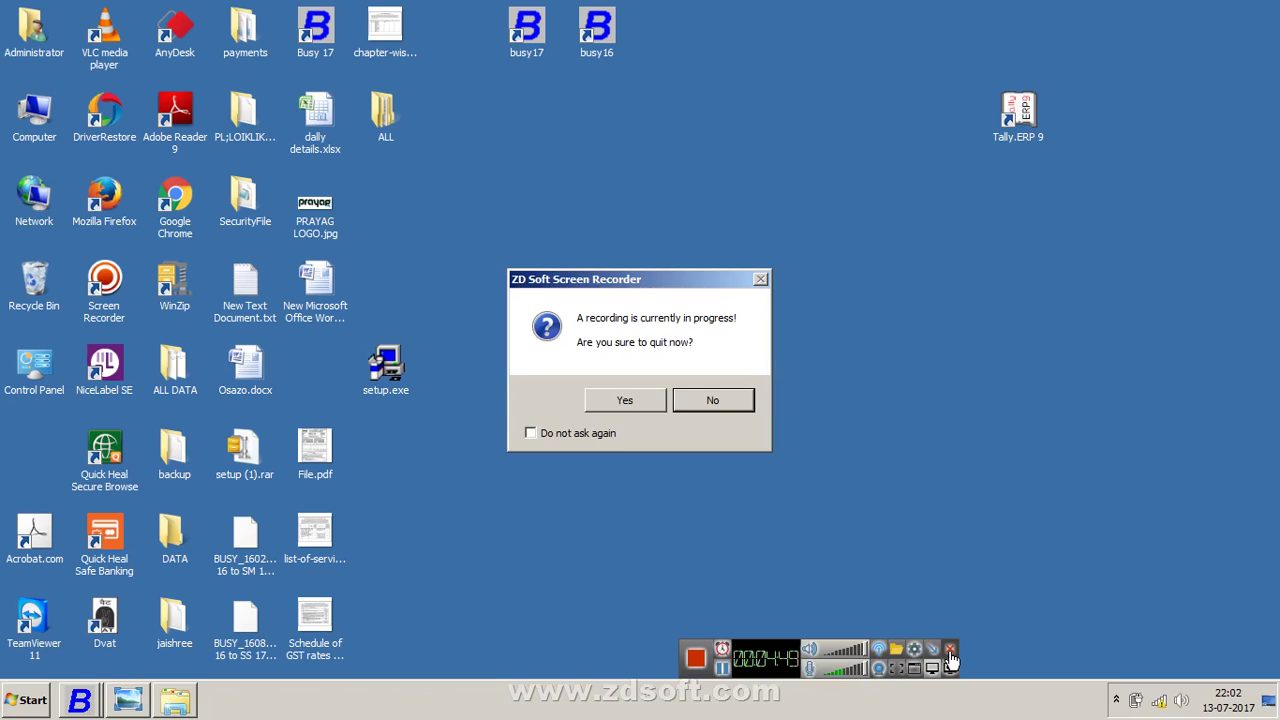